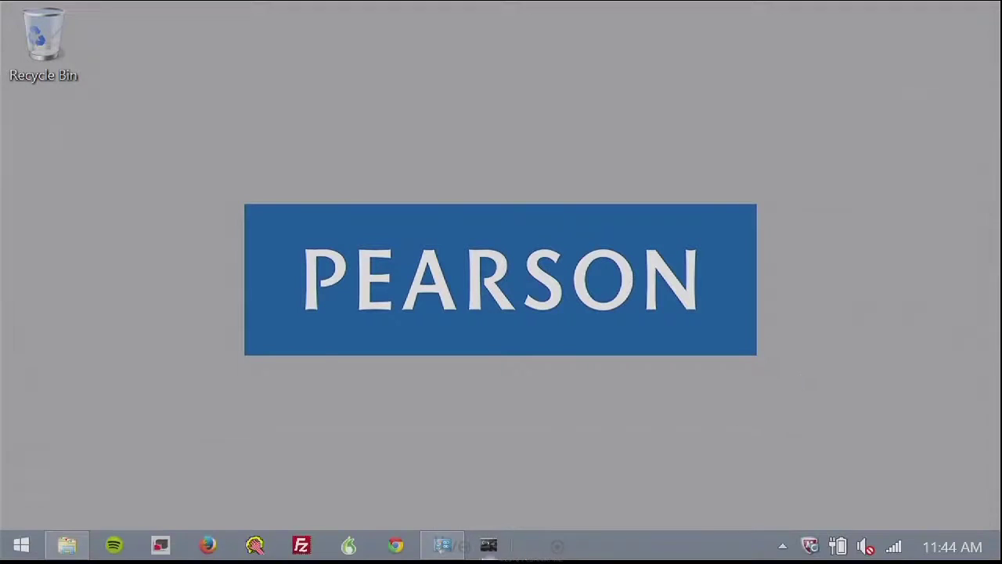
- From Network and Sharing Center, open Network Connections via Change adapter settings and centre the window
click(447, 546)
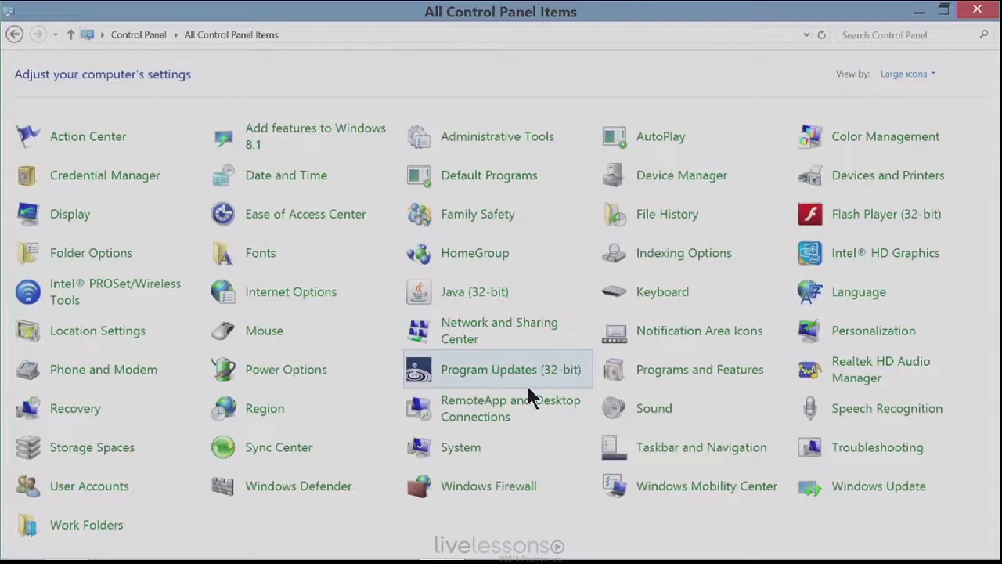
click(466, 337)
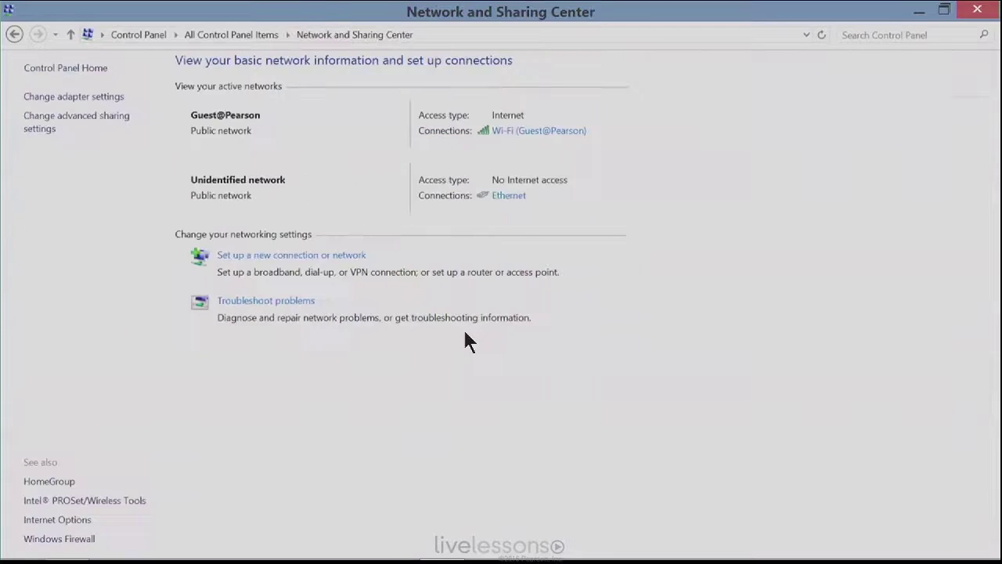
click(71, 97)
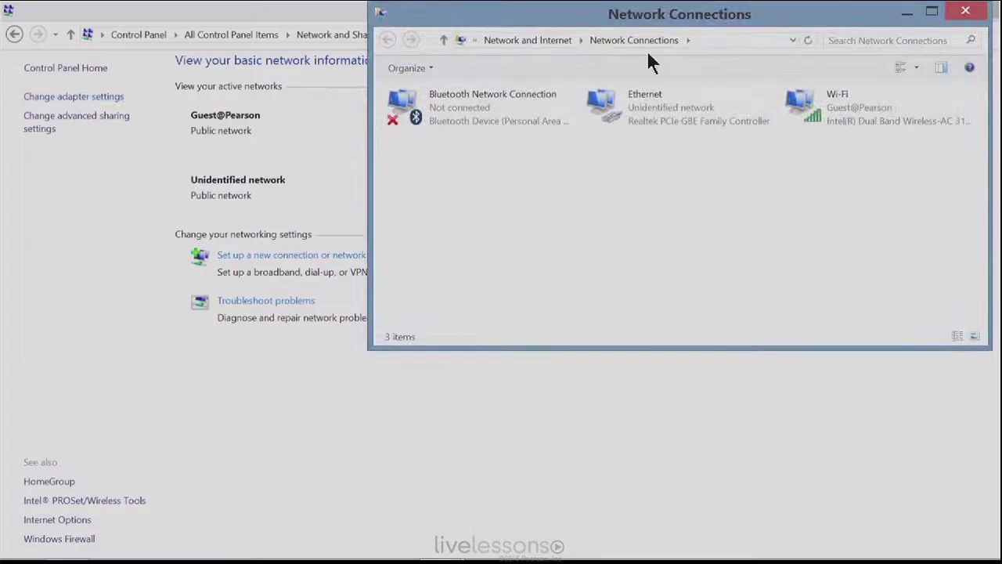
drag(740, 21, 610, 120)
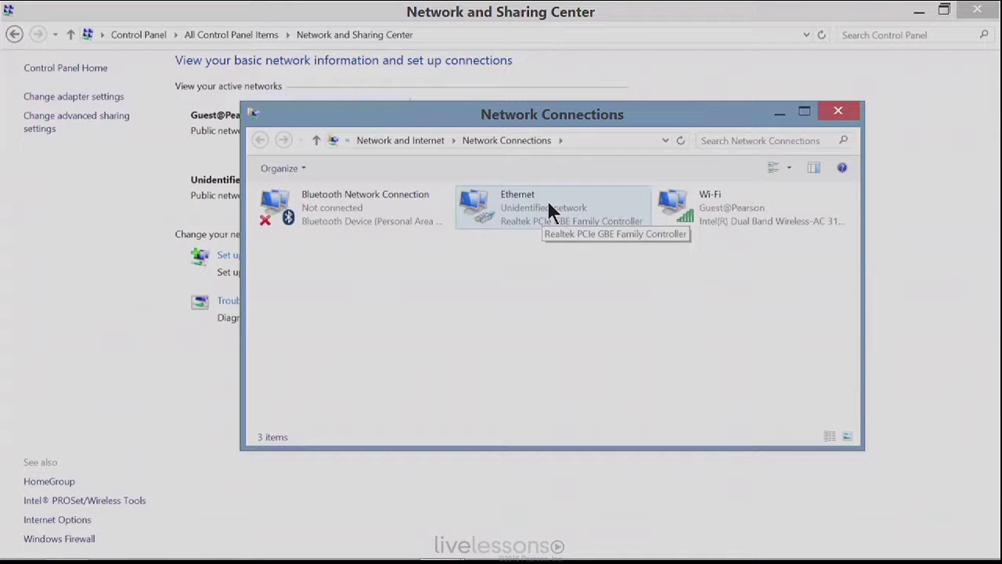
- Open Ethernet's TCP/IPv4 Properties: static IP 10.254.254.204, mask 255.255.255.0, gateway 10.254.254.1
right_click(548, 208)
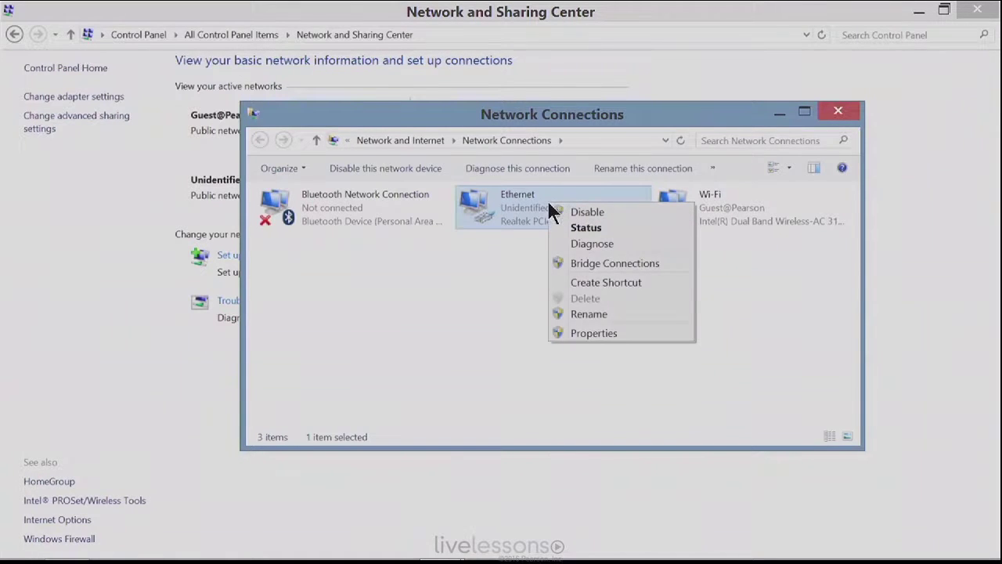
click(590, 333)
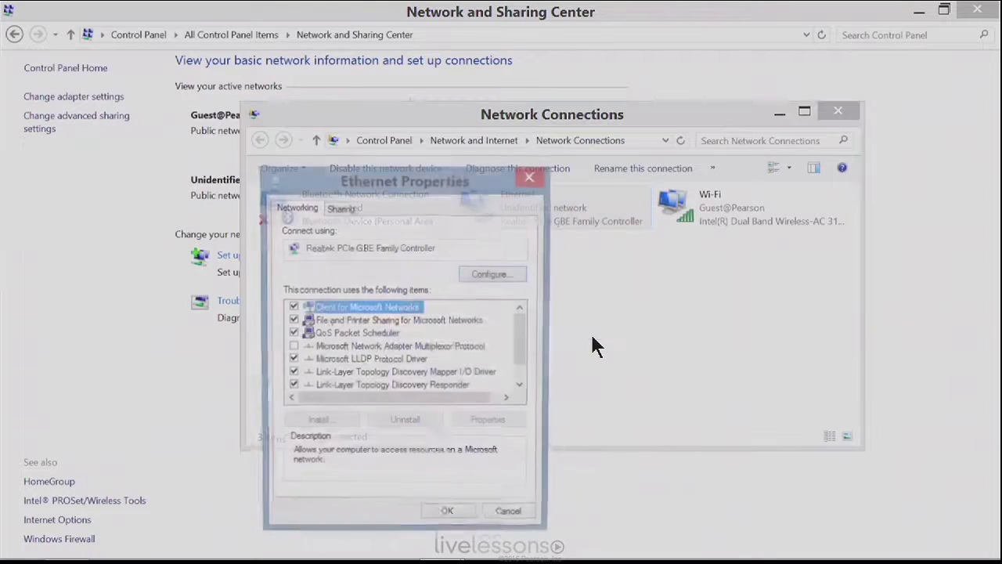
drag(418, 187, 522, 139)
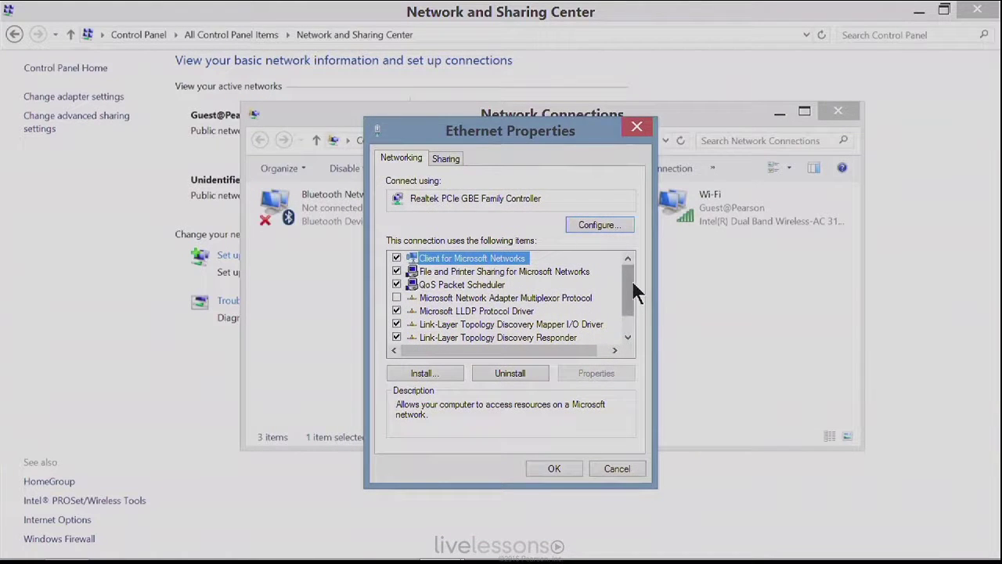
drag(631, 282, 628, 326)
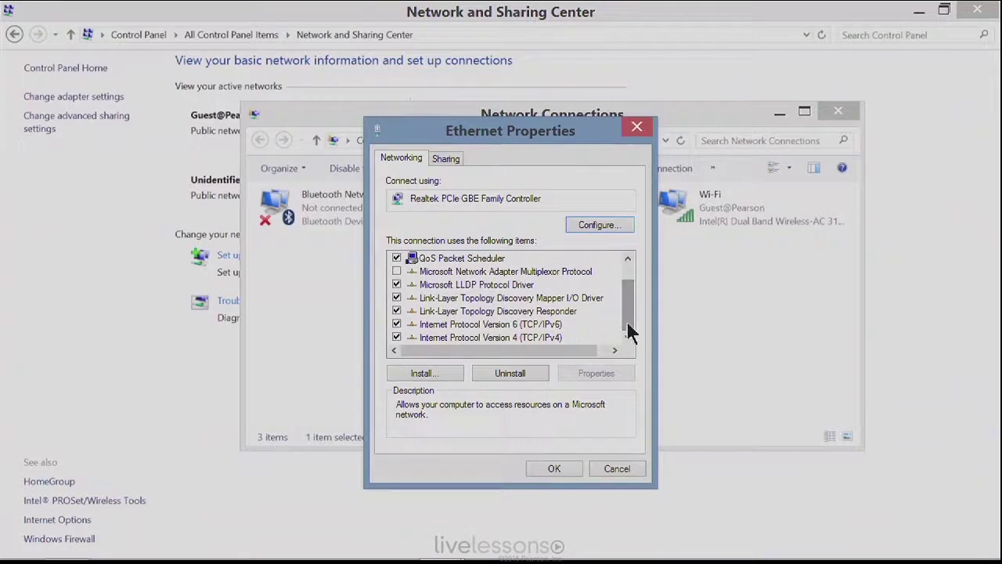
click(489, 338)
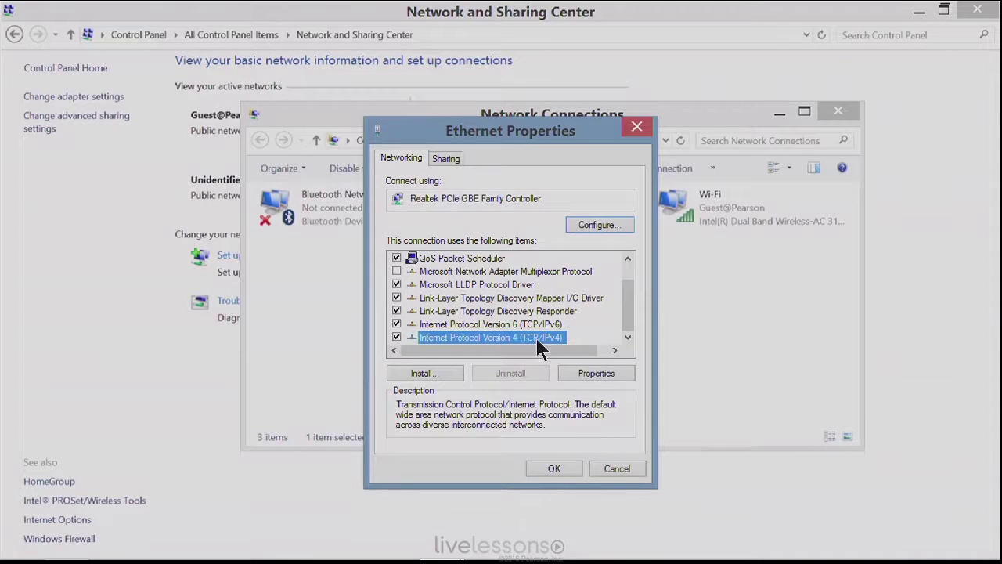
click(598, 373)
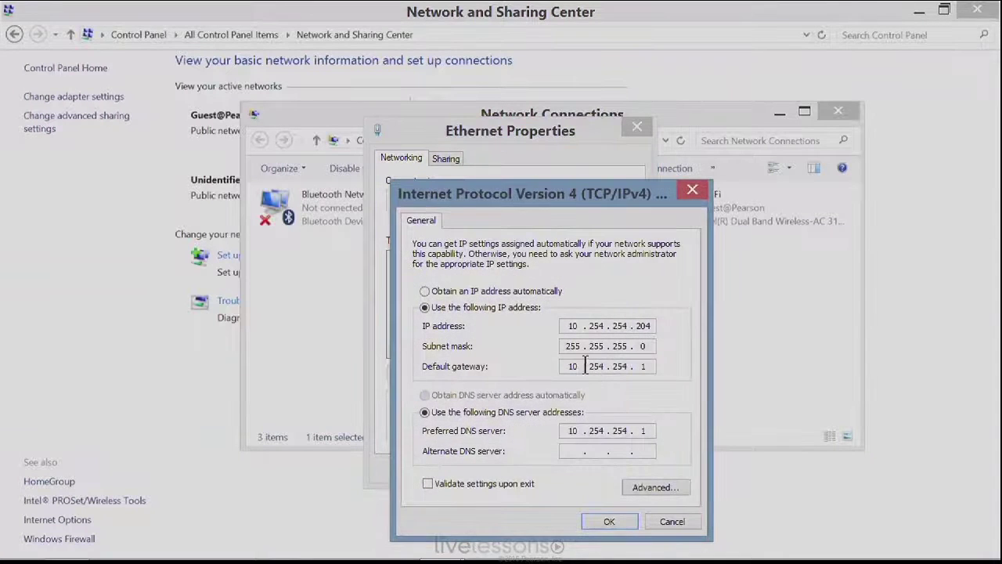
drag(580, 198, 546, 132)
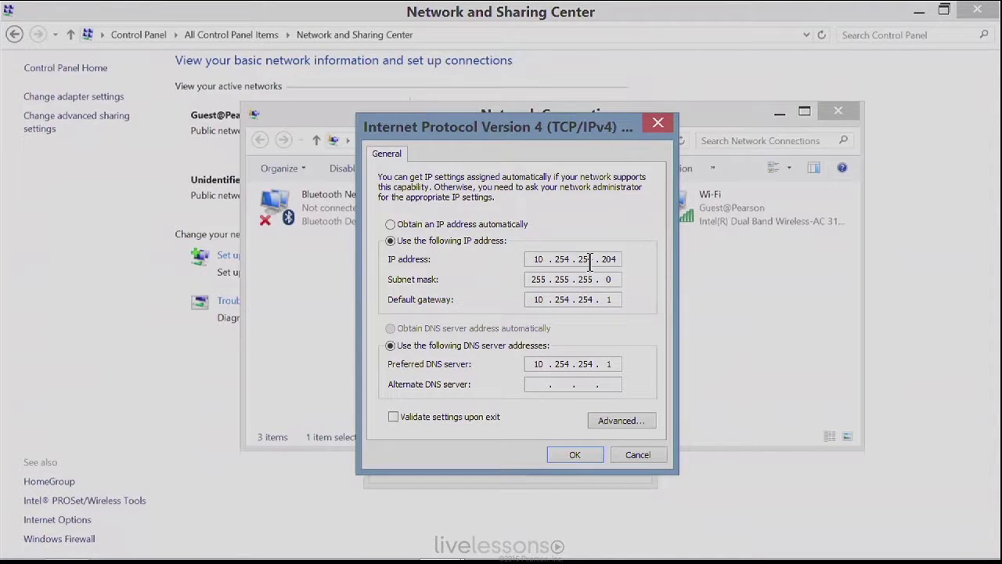
drag(606, 280, 616, 280)
key(shift+Tab)
drag(600, 259, 618, 259)
- Select automatic IP and DNS in the IPv4 dialog, then cancel to discard both choices
click(389, 225)
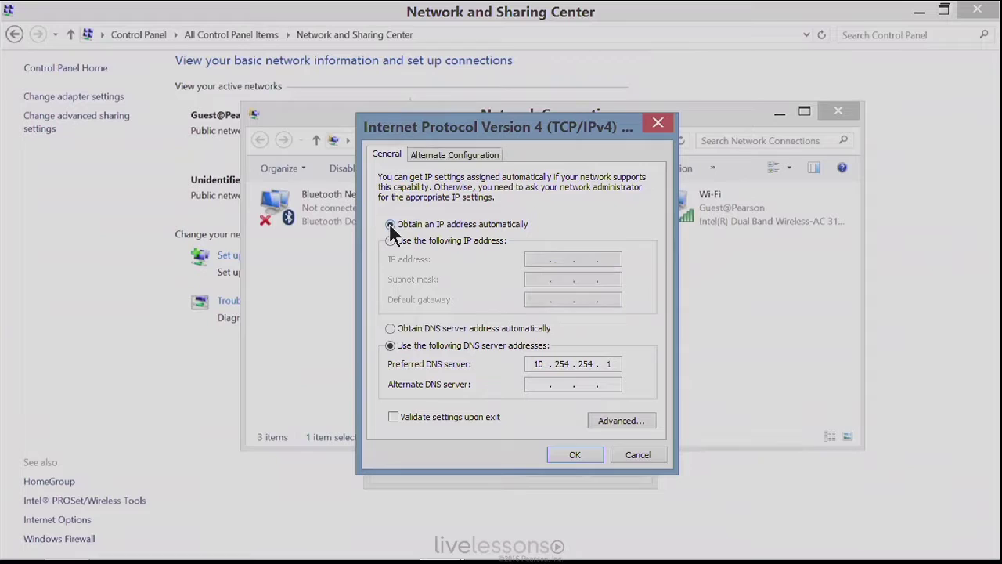
click(390, 329)
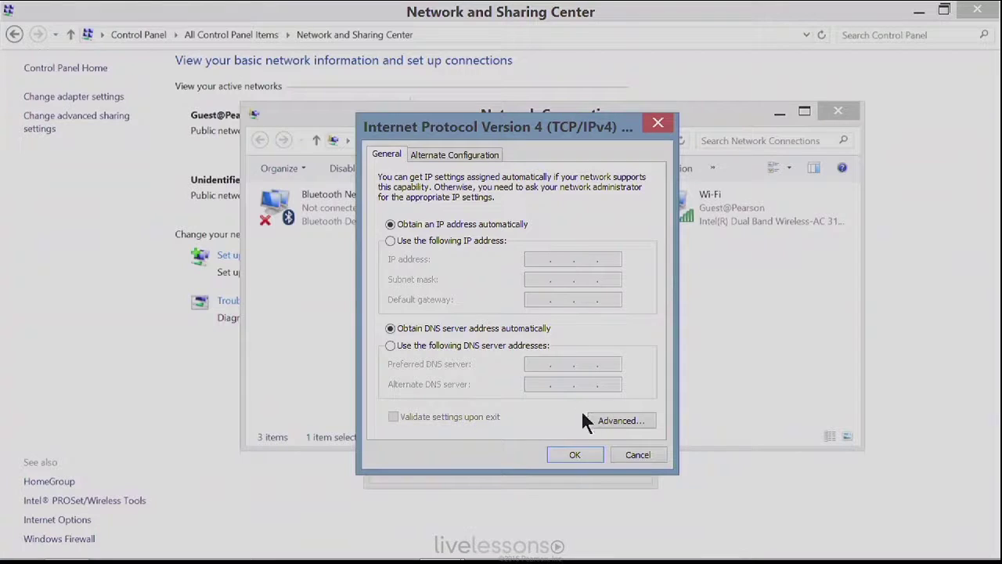
click(638, 455)
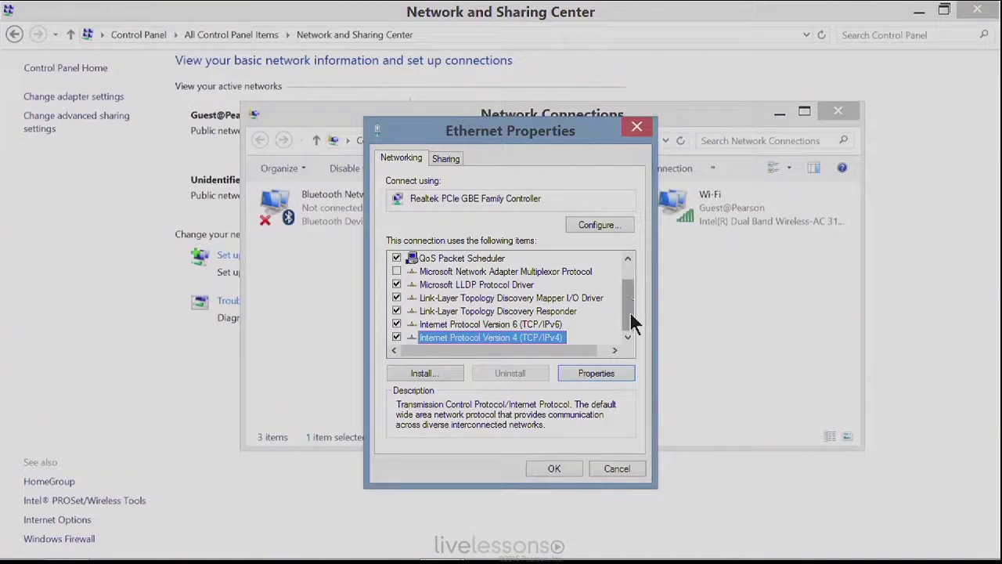
- Reopen the TCP/IPv4 settings to confirm static 10.254.254.204, then bring up the Run dialog
click(597, 372)
drag(545, 194, 521, 135)
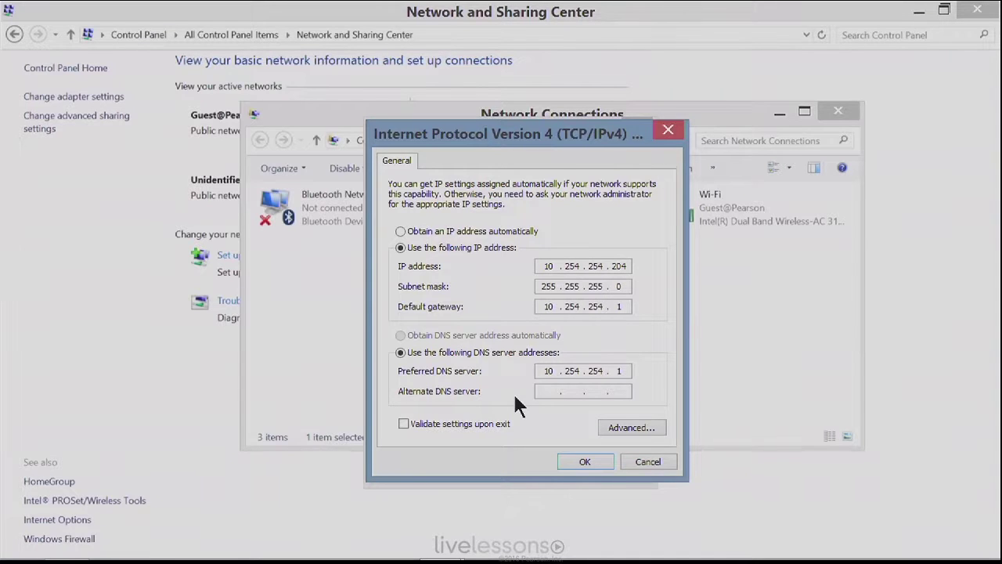
key(super+r)
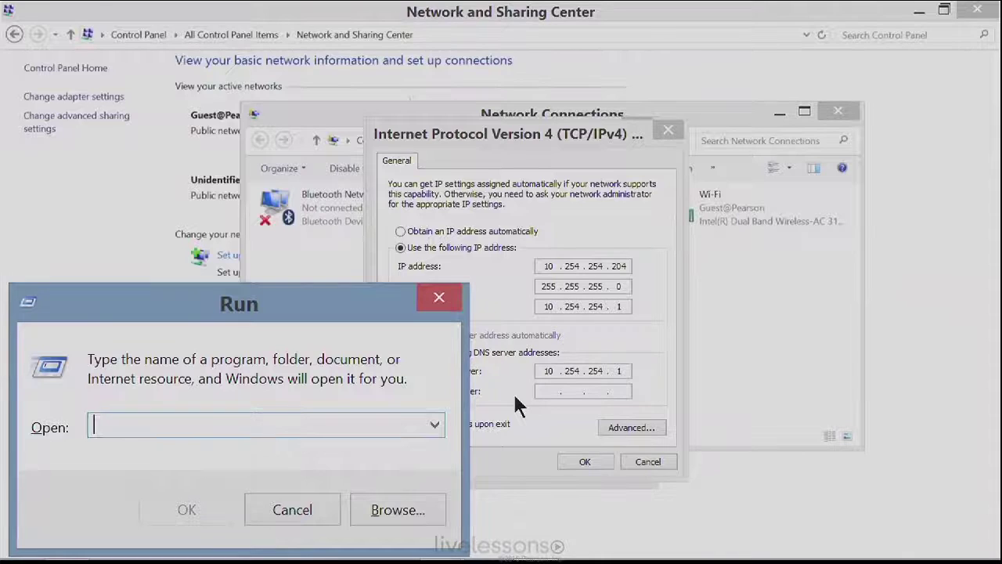
- Launch Command Prompt by running cmd.exe from the Run box
text(cmd.exe)
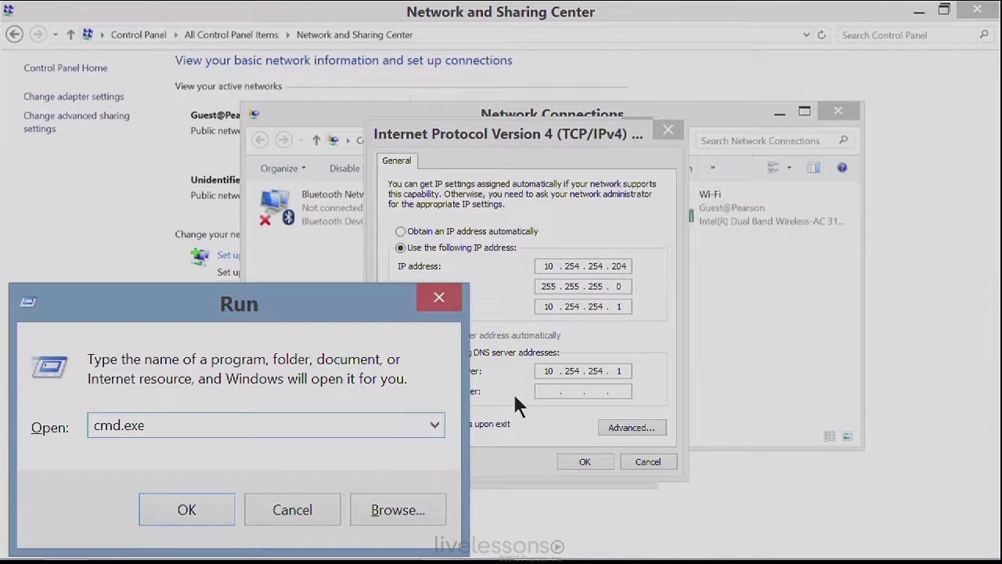
key(Return)
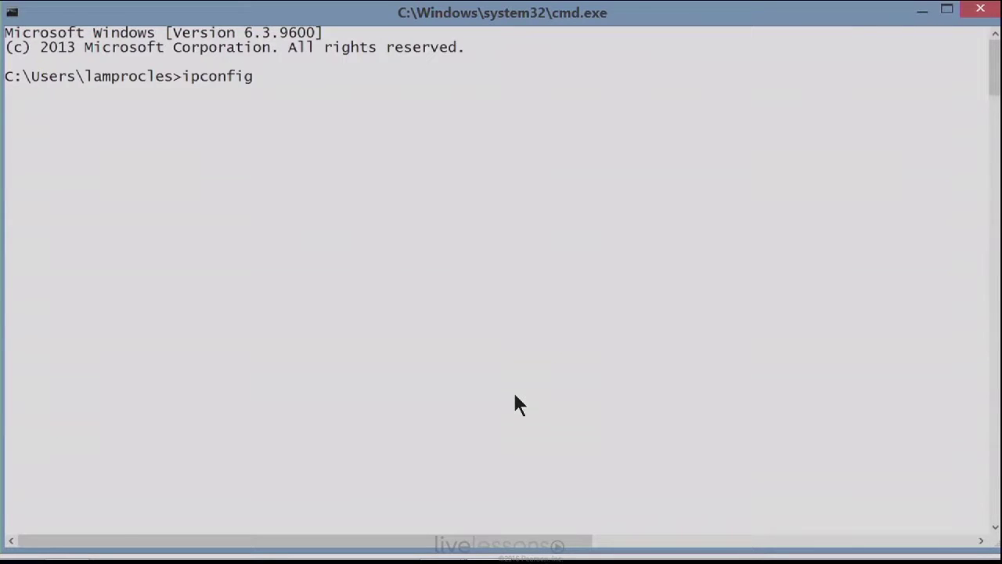
- Run ipconfig to view the adapters' basic IP addresses
key(Return)
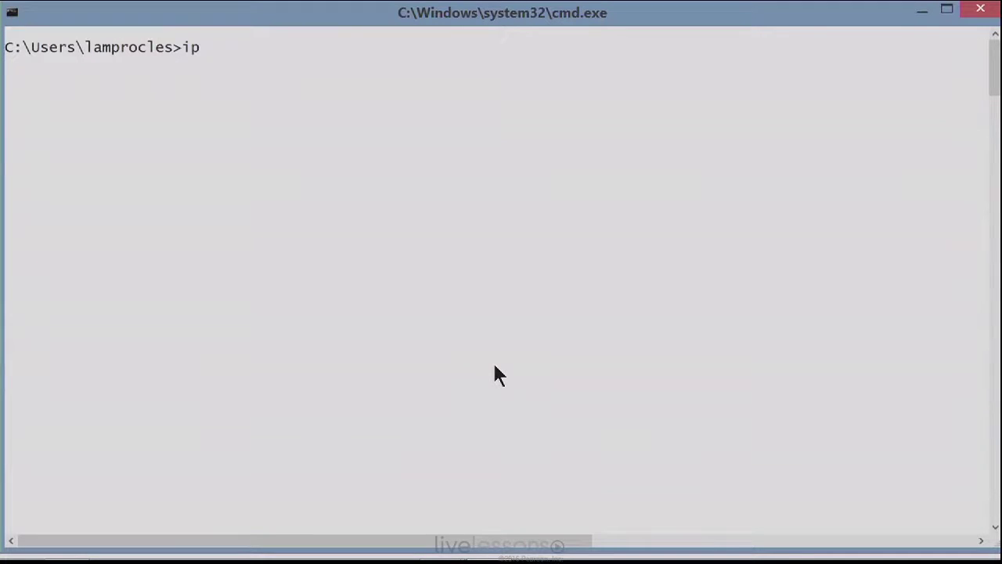
- Run ipconfig /all and scroll back to Ethernet's static 10.254.254.204 with DHCP disabled
text(ipconfi)
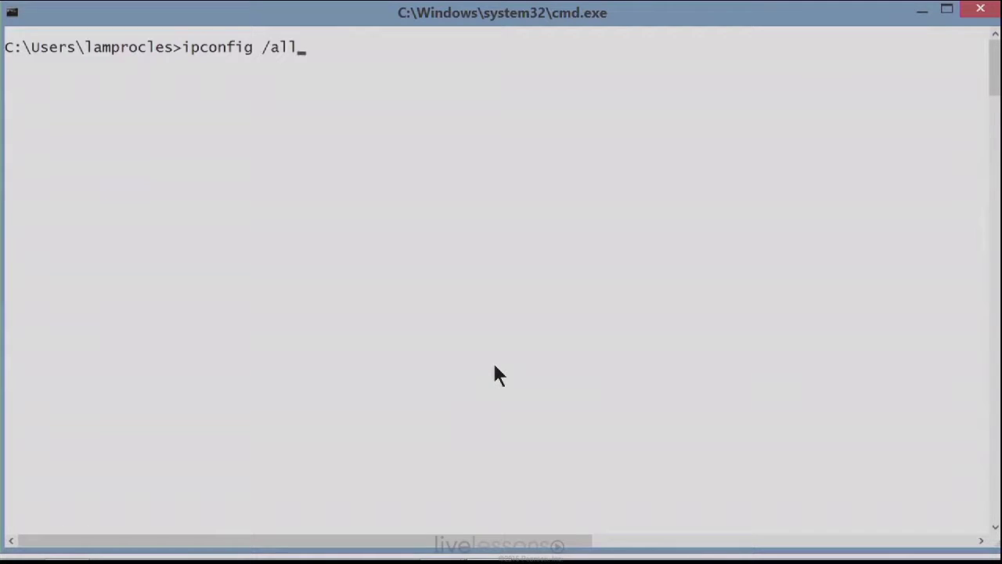
text(g /all)
key(Return)
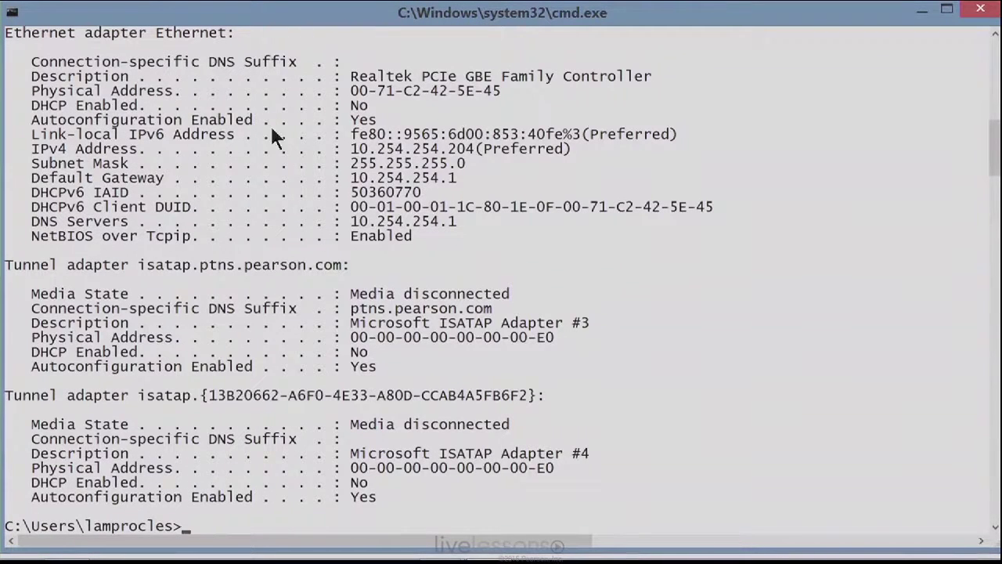
drag(993, 161, 989, 115)
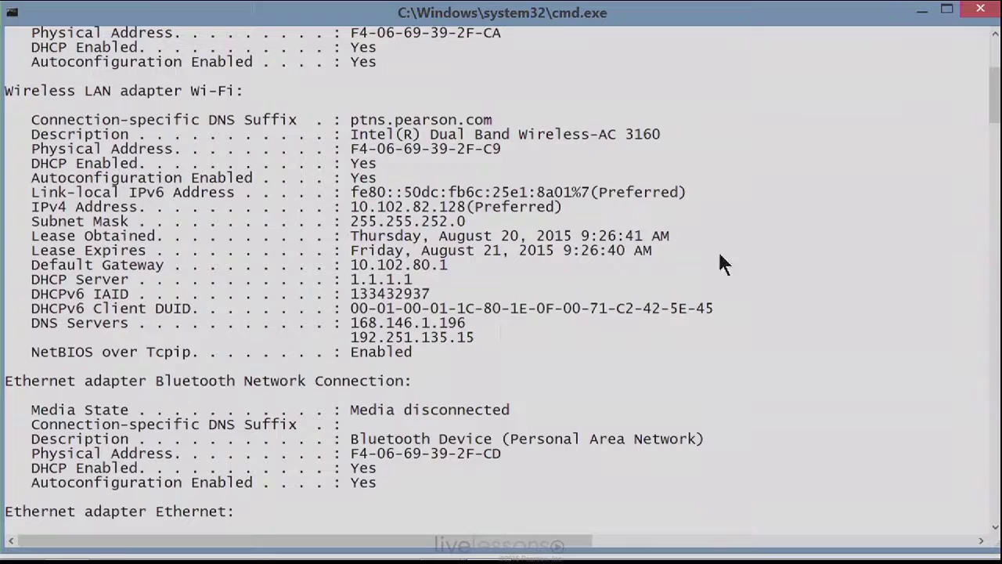
drag(993, 101, 995, 140)
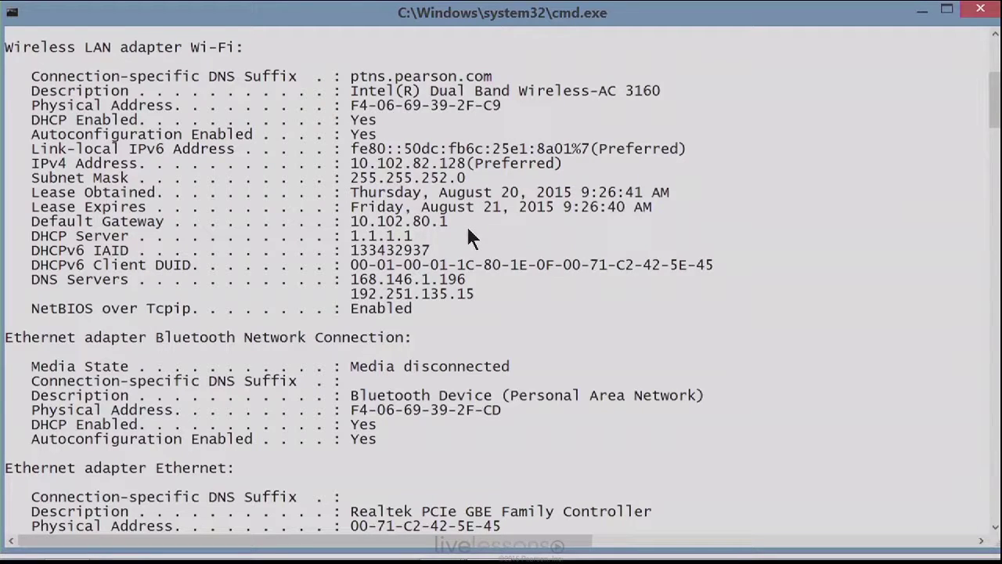
- Clear the console with cls and ping gateway 10.102.80.1: 4 replies, 0% loss
text(cls)
key(Return)
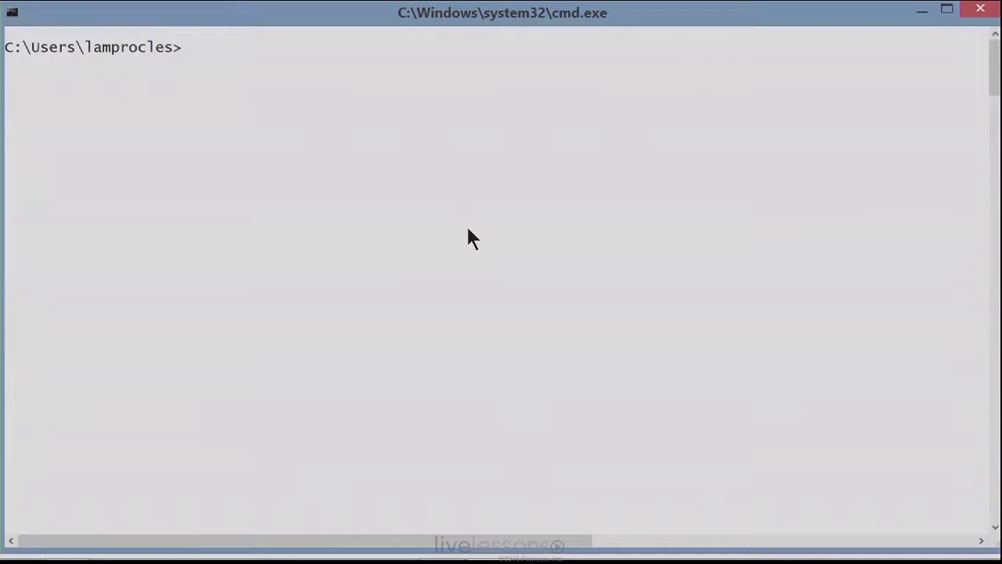
text(ping 10.102)
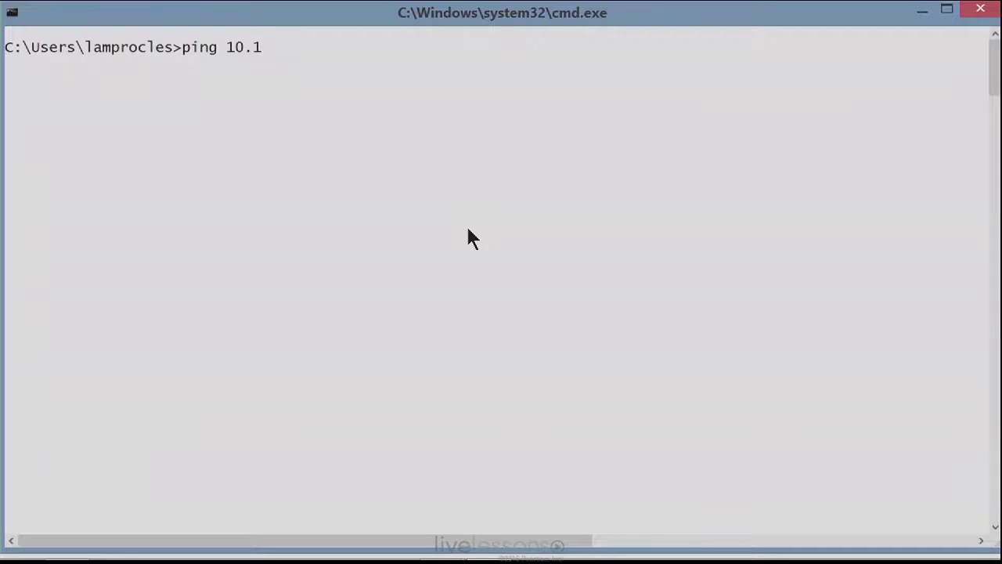
text(.80.1)
key(Return)
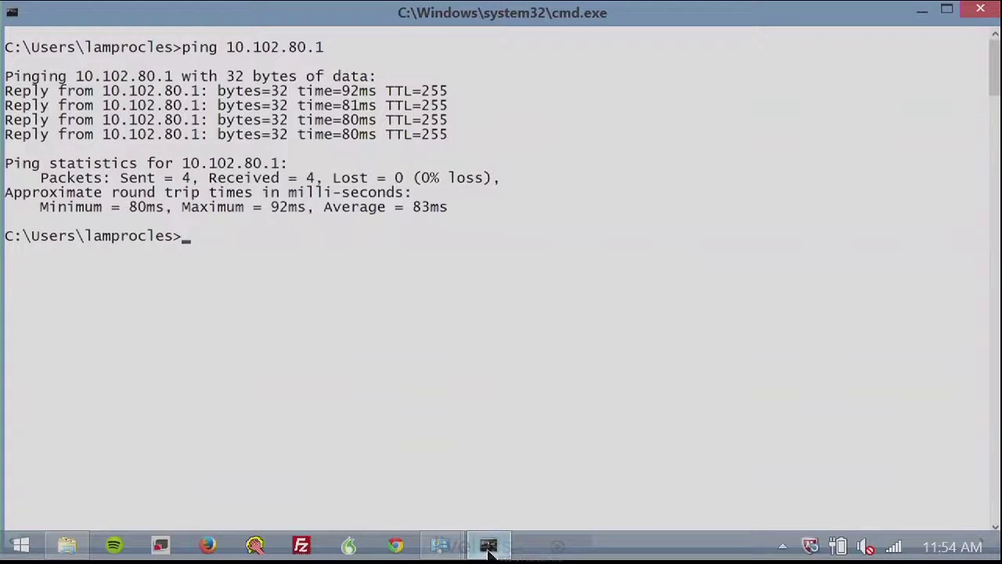
- Choose Run as administrator for Command Prompt from the taskbar jump list
mouse_move(490, 553)
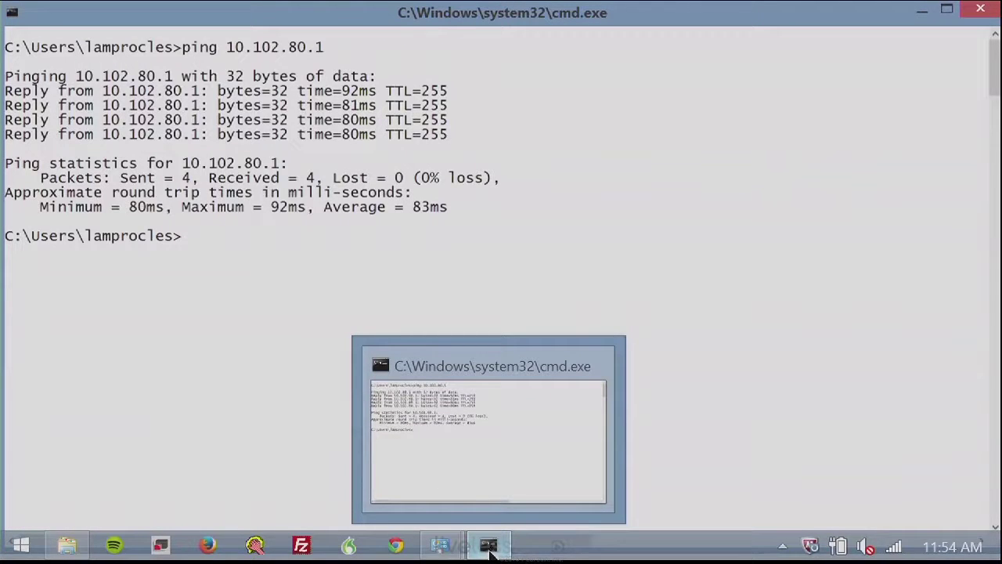
right_click(490, 551)
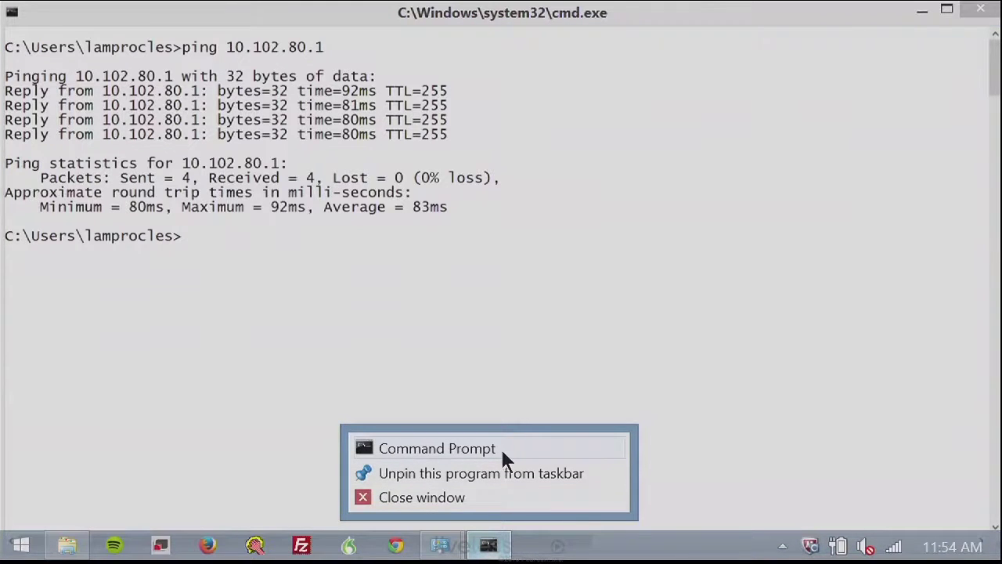
right_click(470, 449)
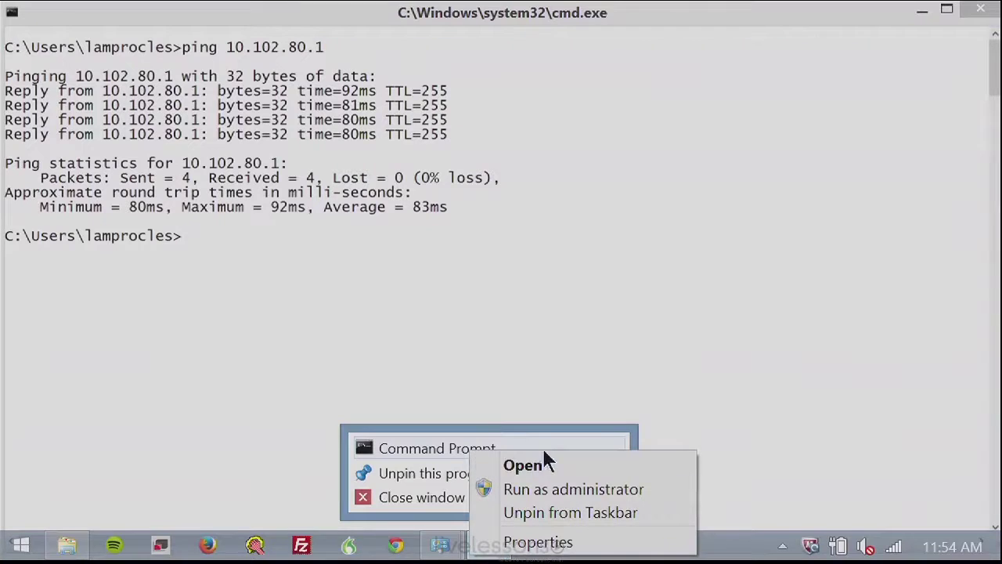
click(558, 490)
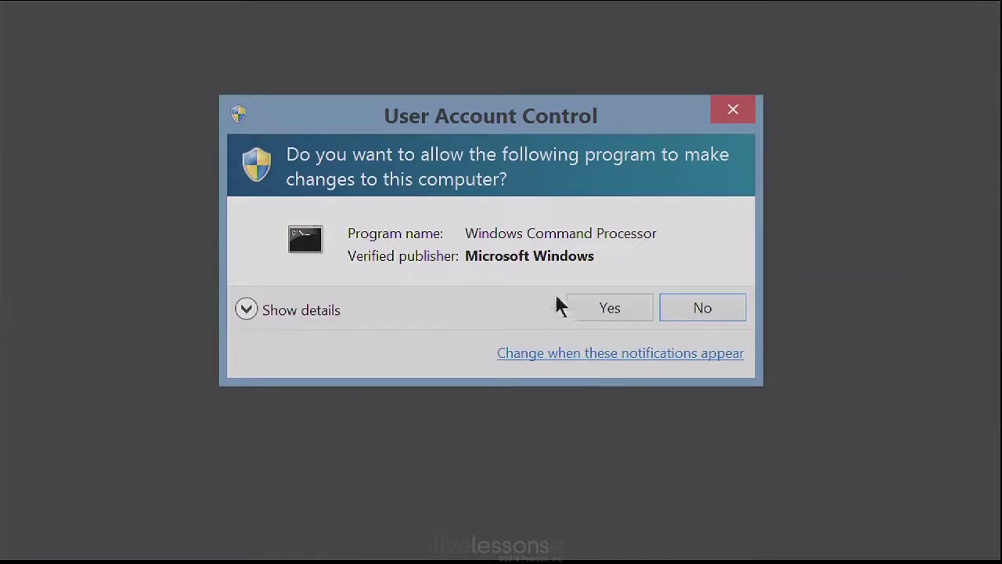
- Approve the User Account Control prompt for Windows Command Processor
click(613, 304)
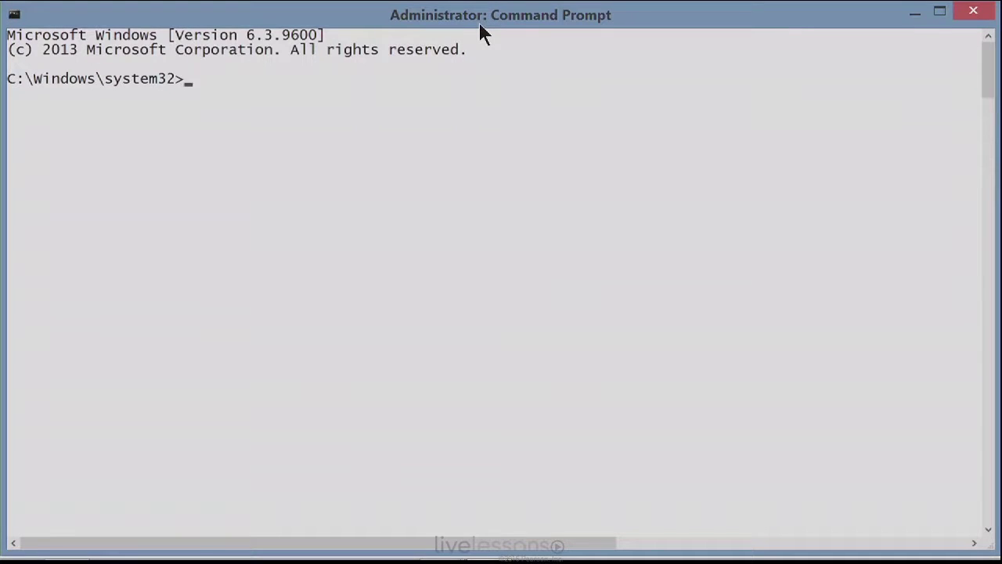
click(916, 19)
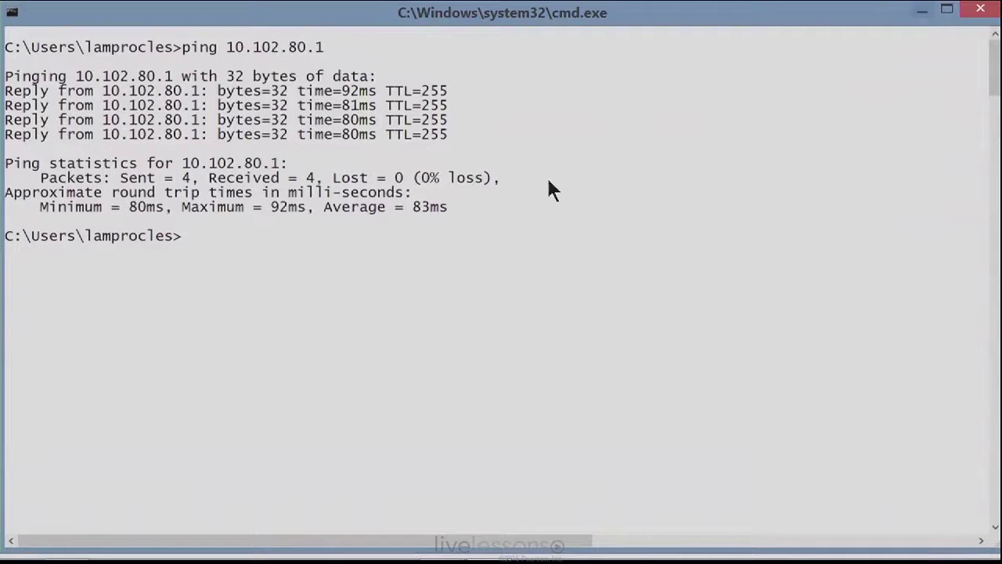